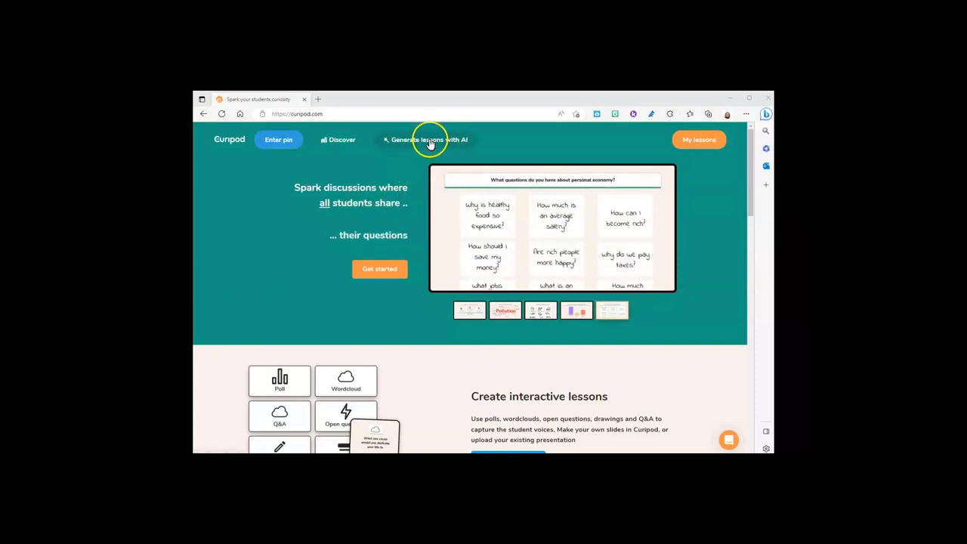
Step: Open the My lessons library, showing saved lessons such as Ed Tech and Productivity
left_click(699, 142)
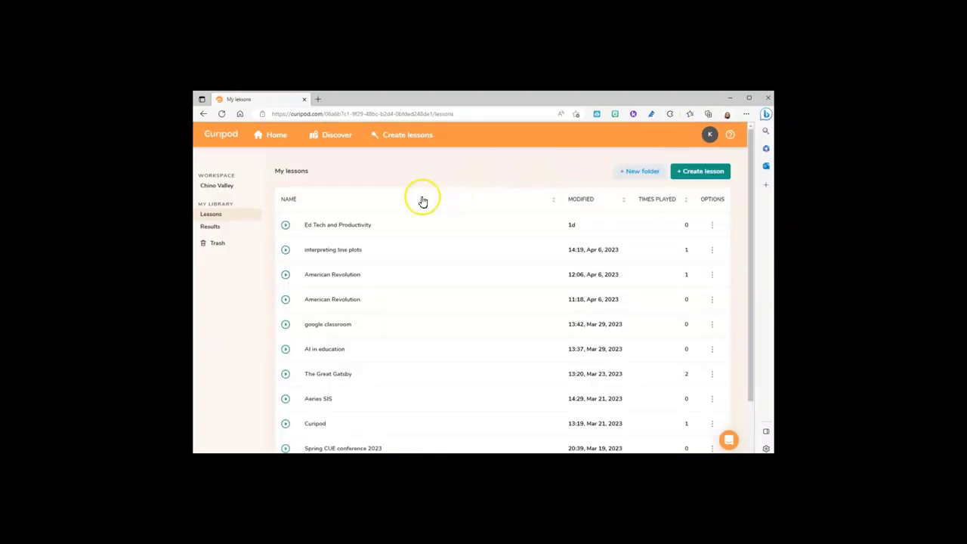
Step: Generate a Professional development full lesson with objective 'educational technology use in elementary classrooms'
left_click(405, 138)
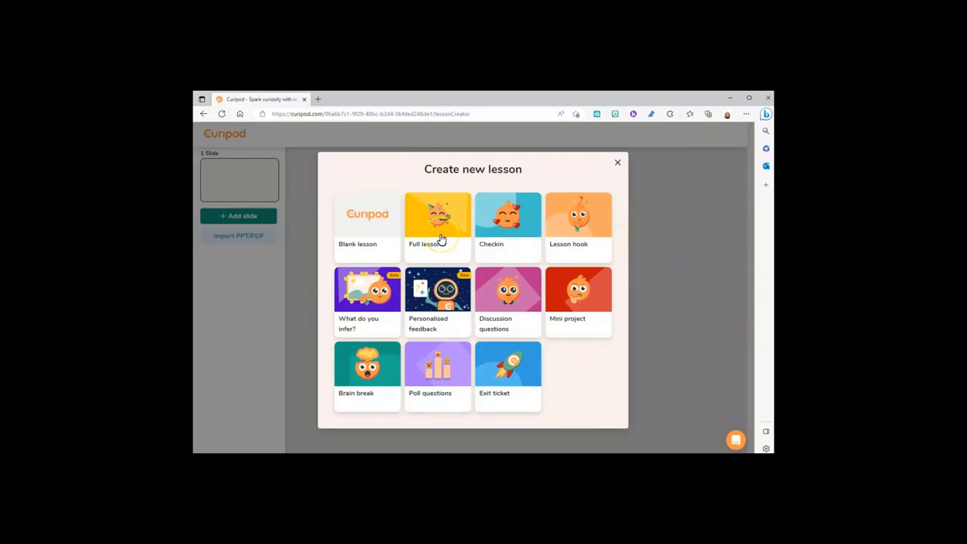
left_click(442, 238)
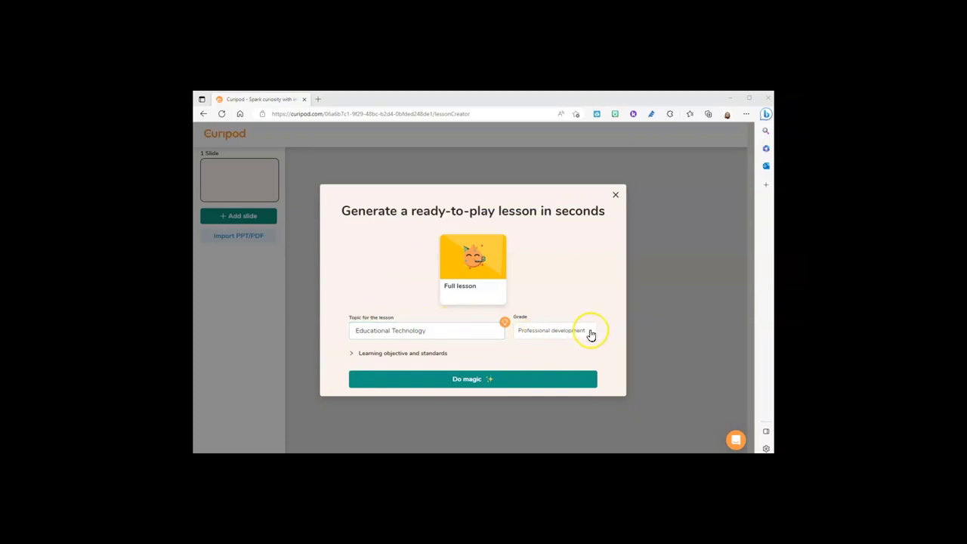
left_click(587, 332)
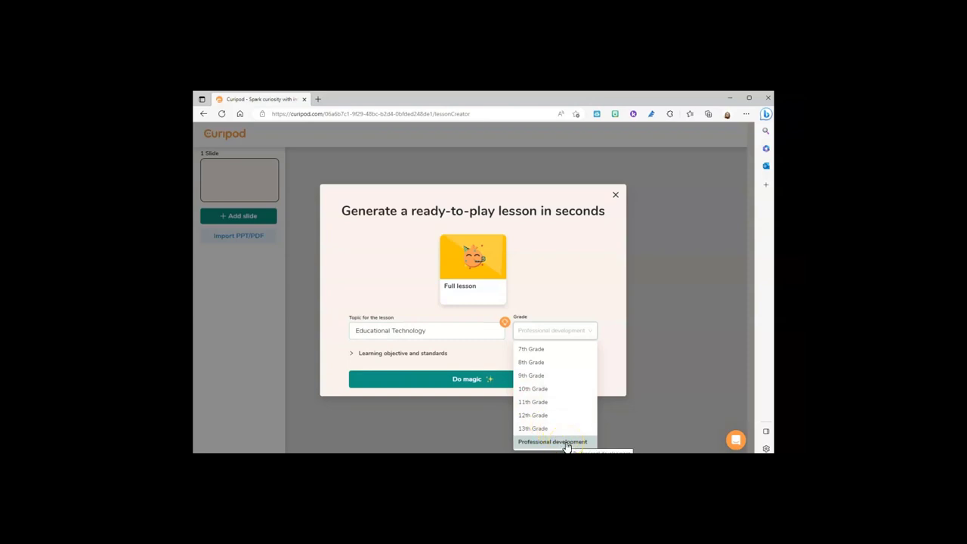
left_click(565, 442)
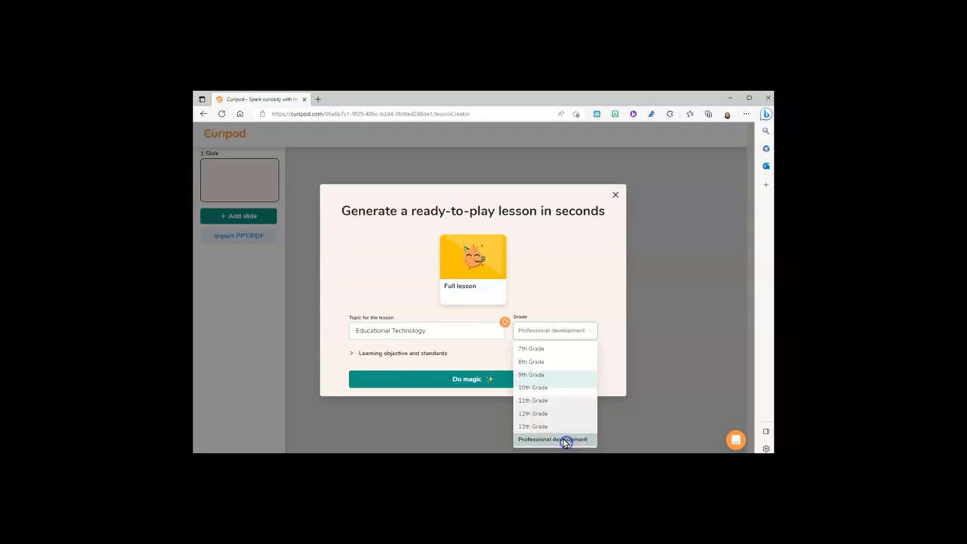
left_click(350, 356)
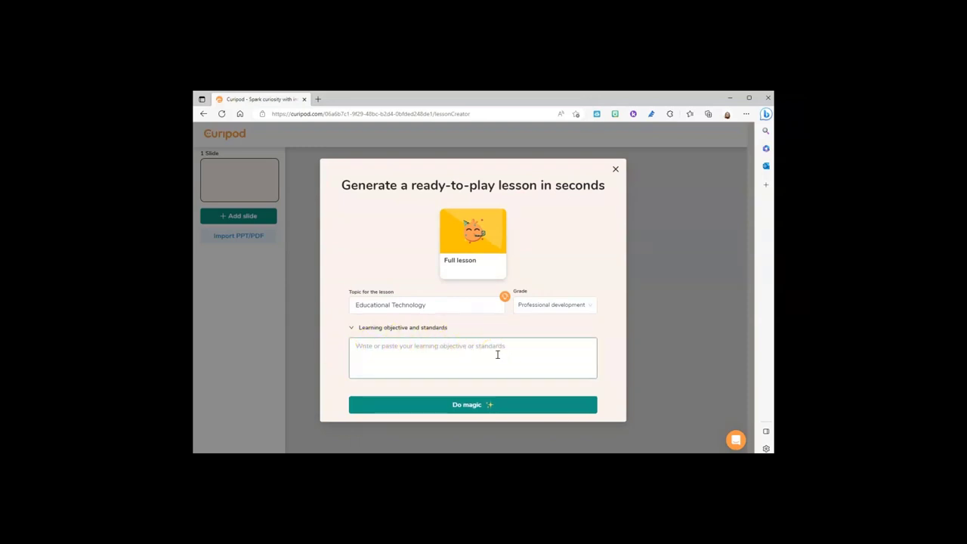
left_click(486, 356)
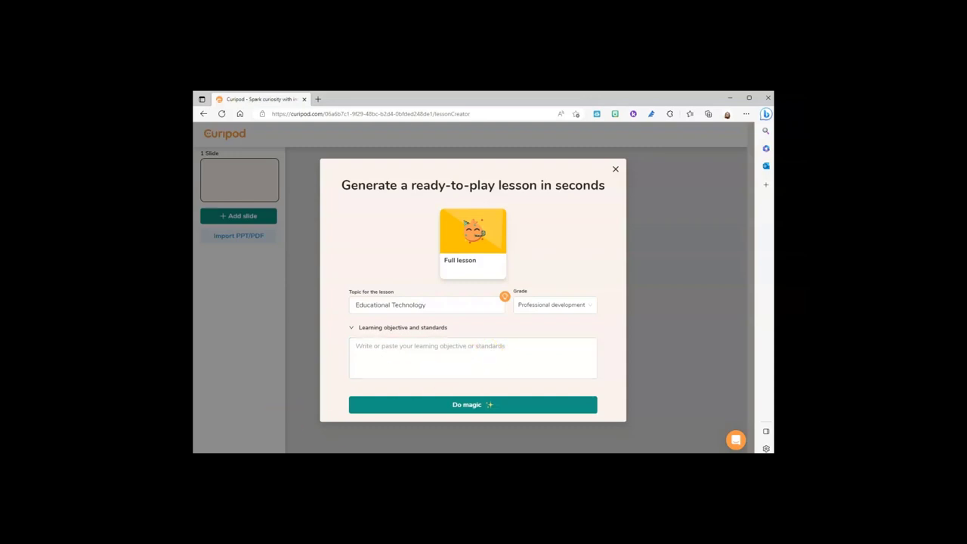
type("educational technology use in elementary classrooms")
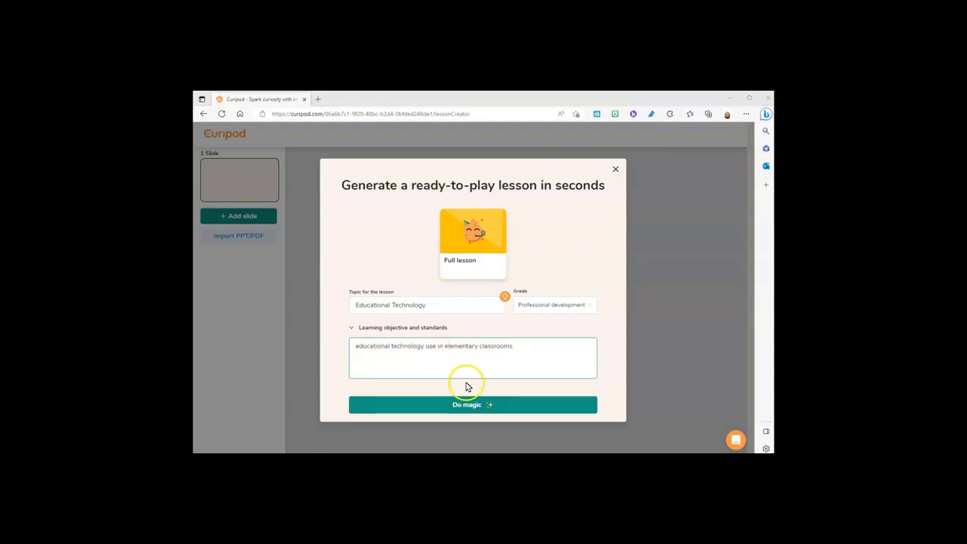
left_click(468, 408)
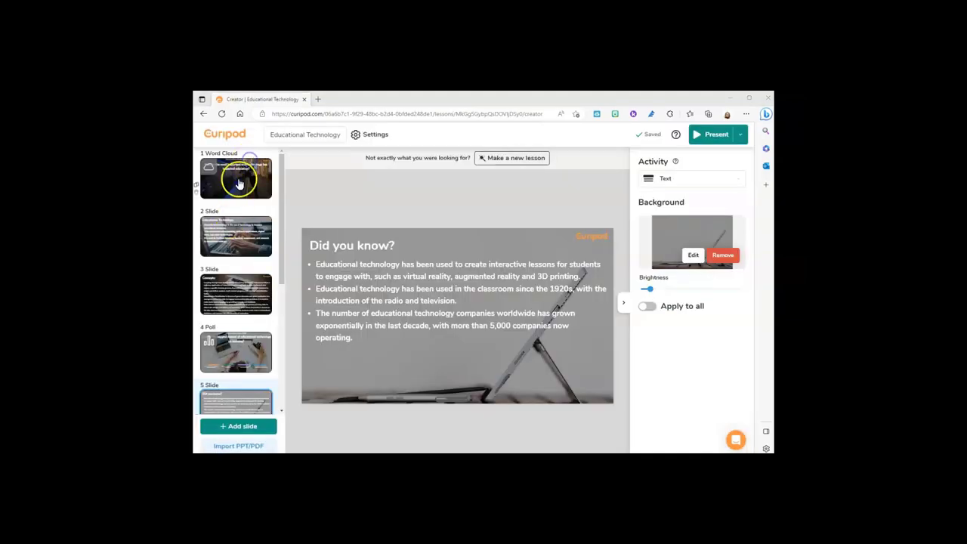
left_click(238, 184)
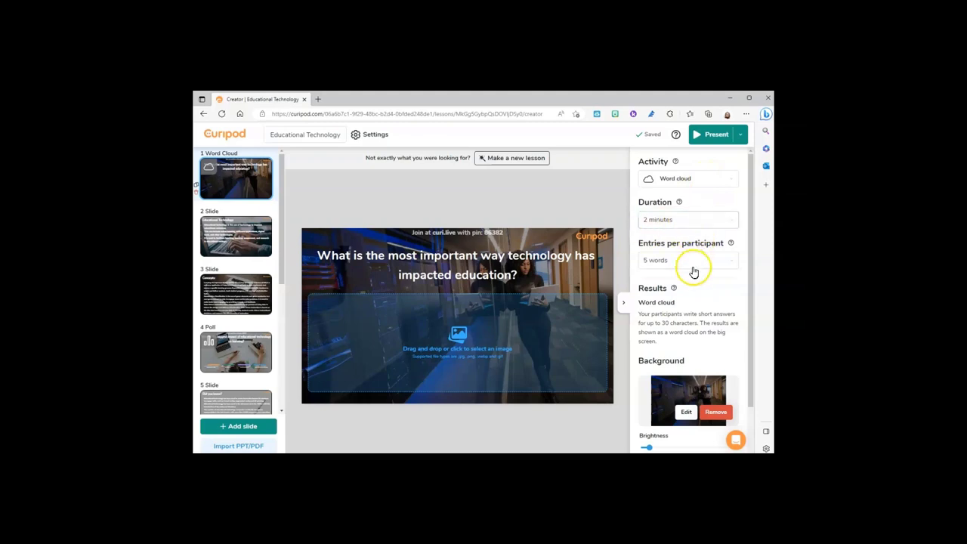
scroll(688, 267, "down", 2)
left_click(684, 357)
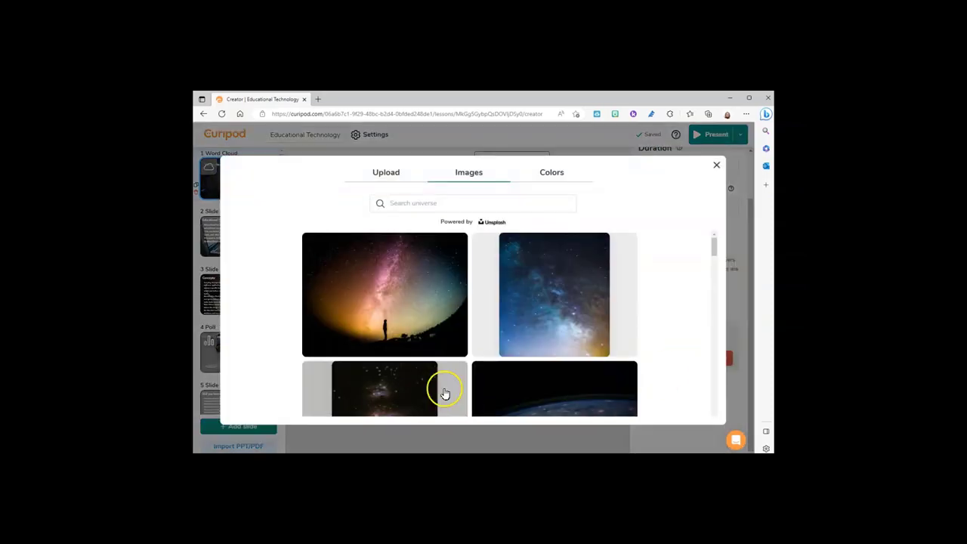
left_click(387, 173)
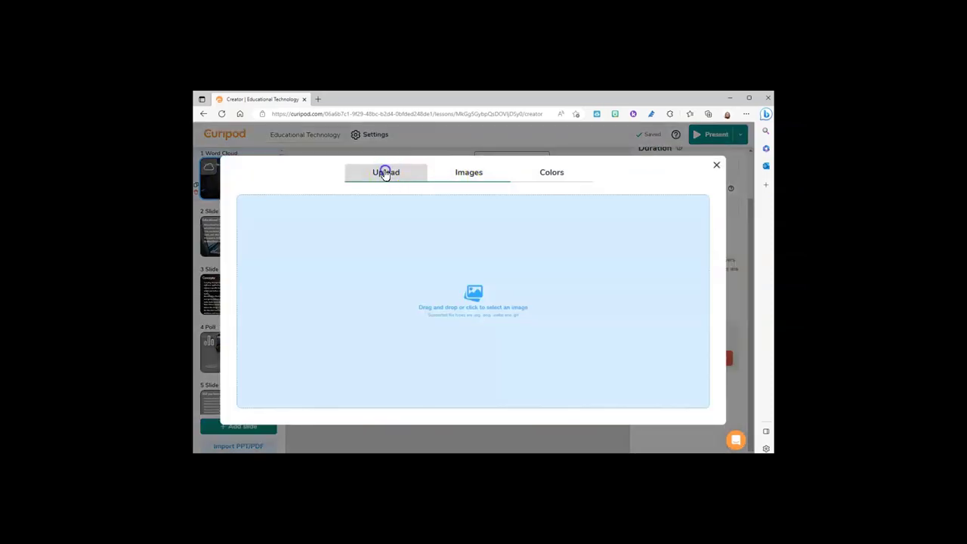
left_click(543, 175)
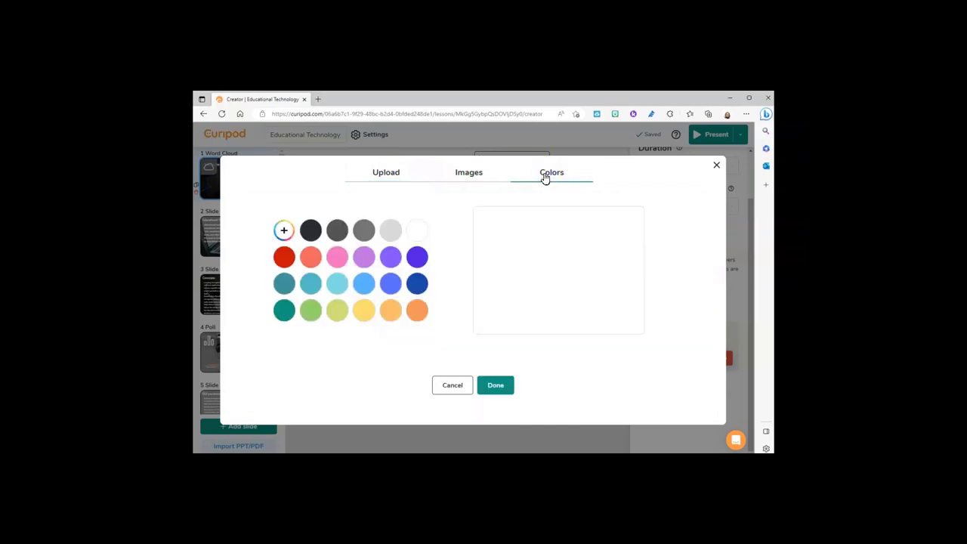
left_click(449, 386)
left_click(656, 416)
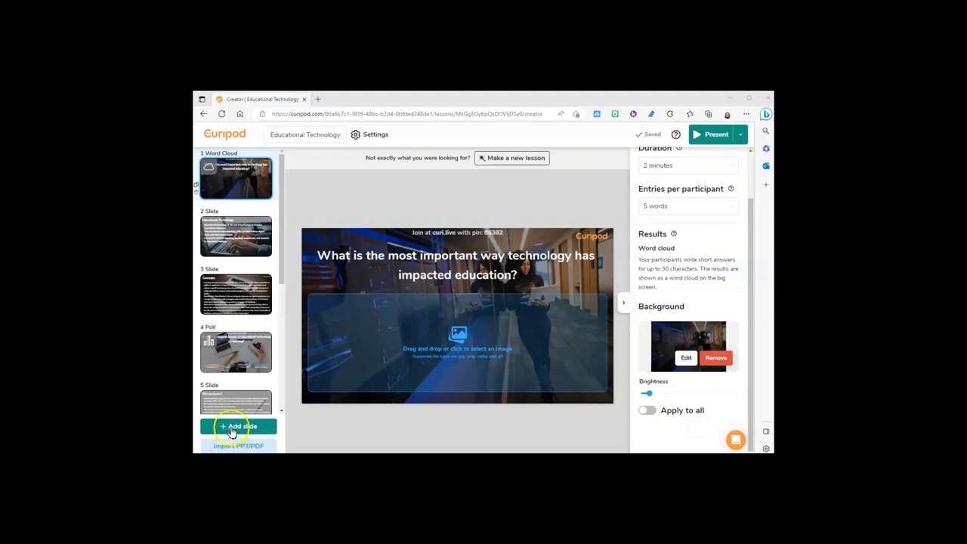
left_click(232, 428)
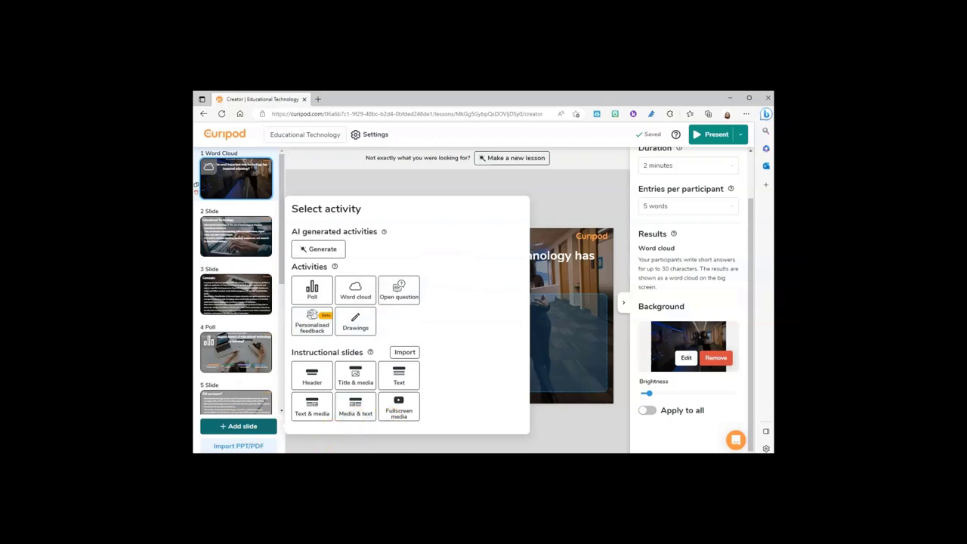
left_click(242, 173)
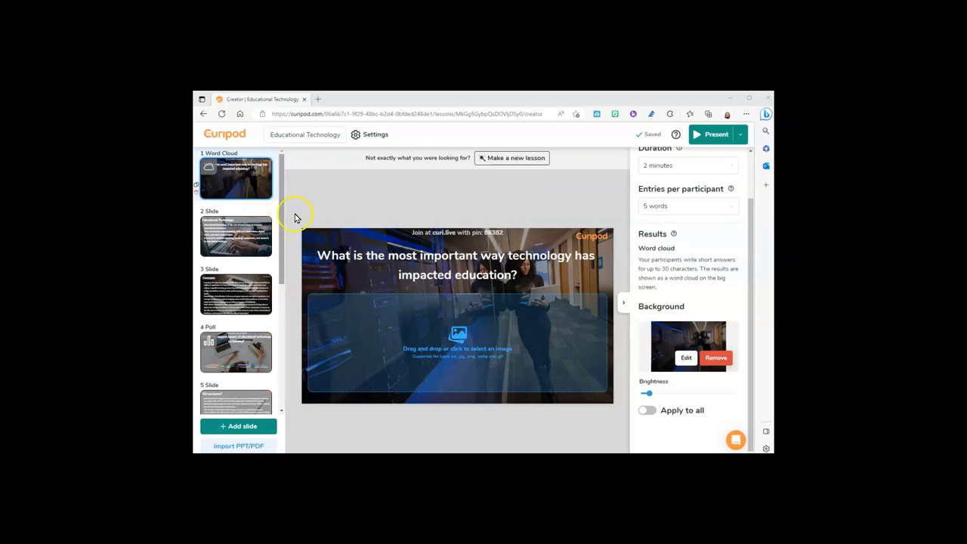
Step: Review the lesson Settings fields, copy the share-as-template link, and close Settings
left_click(367, 136)
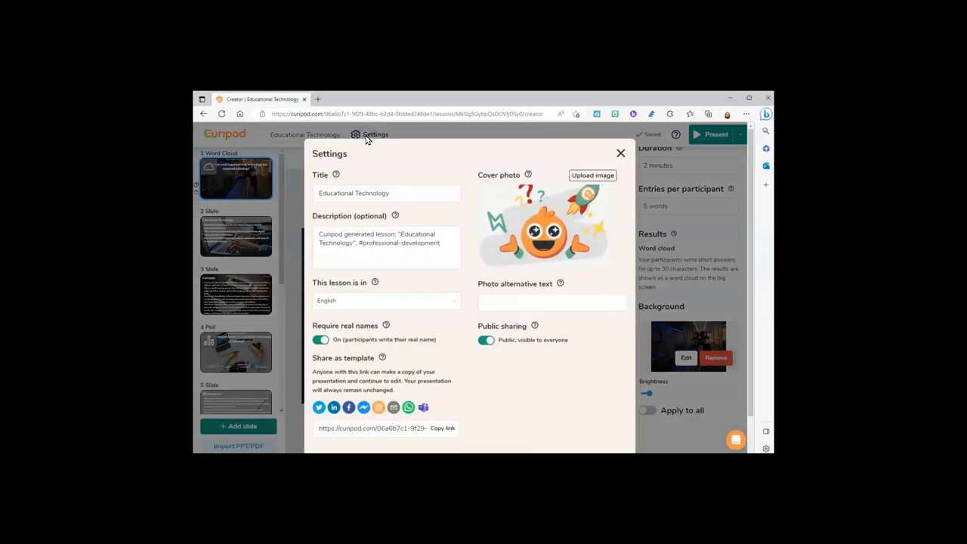
left_click(367, 239)
left_click(443, 432)
left_click(535, 297)
key("Escape")
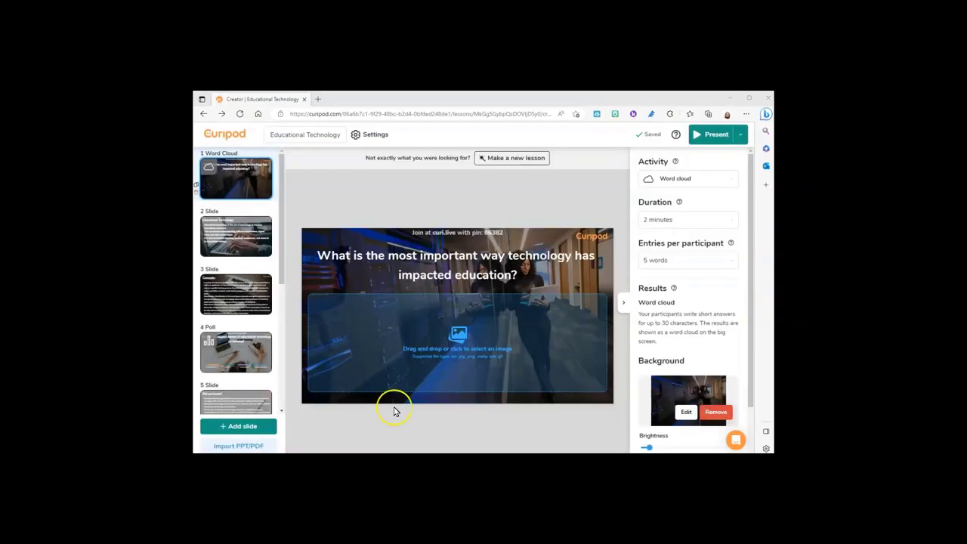
Step: Launch Preview from the Present menu to run the lesson beside a student phone
left_click(742, 135)
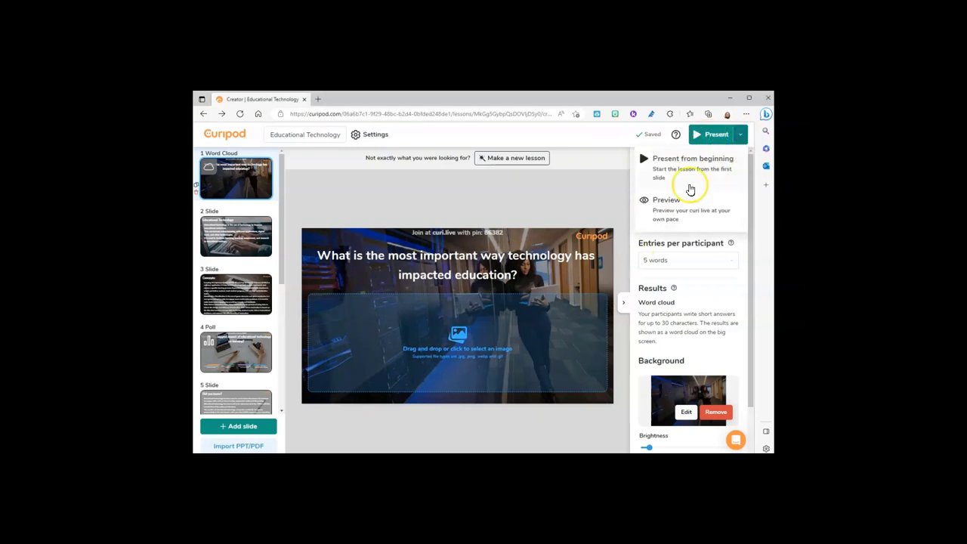
left_click(673, 215)
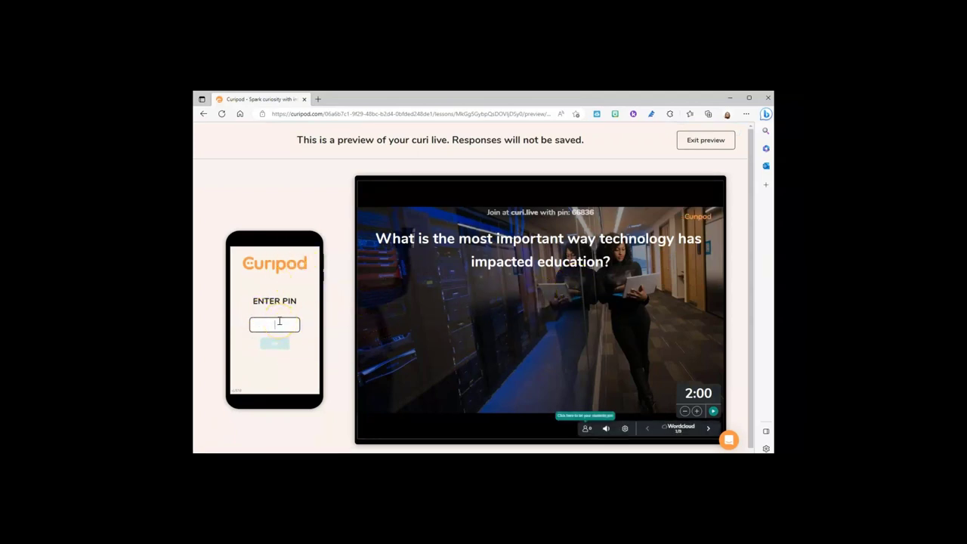
Step: On the simulated phone, enter the session PIN, join, and submit a real name
type("66836")
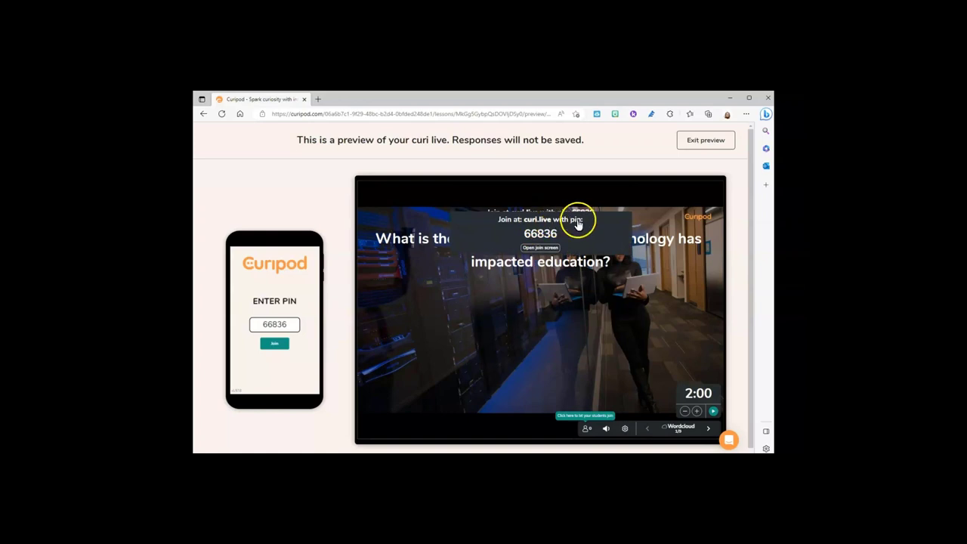
left_click(276, 344)
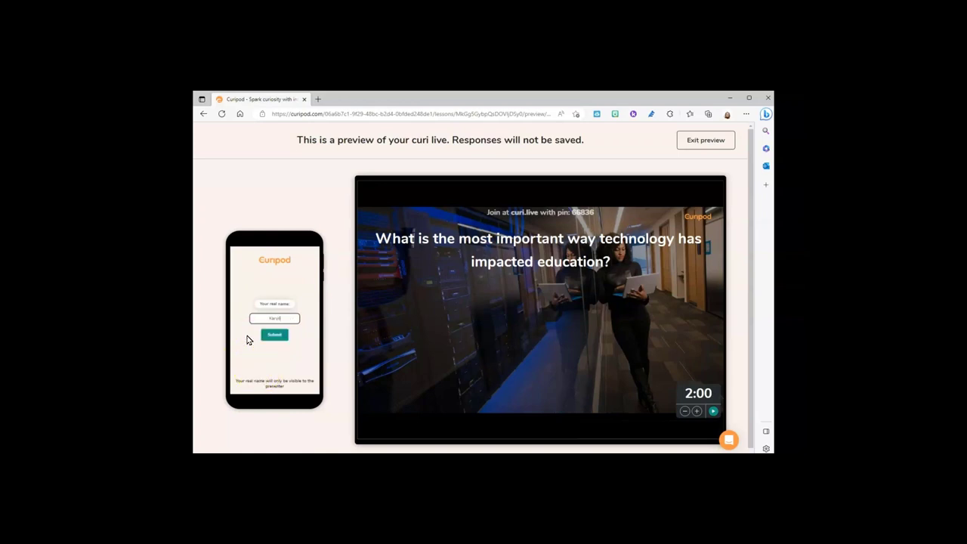
left_click(272, 339)
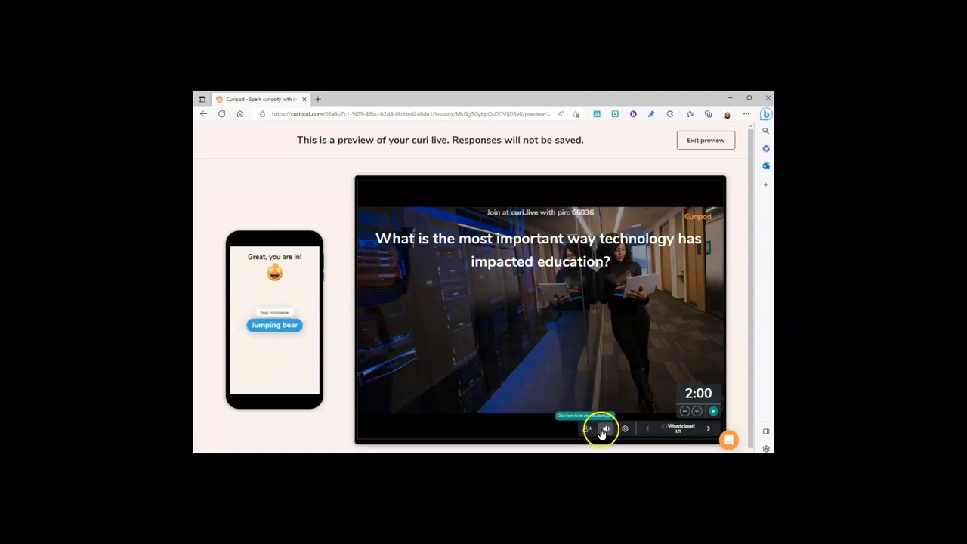
left_click(586, 429)
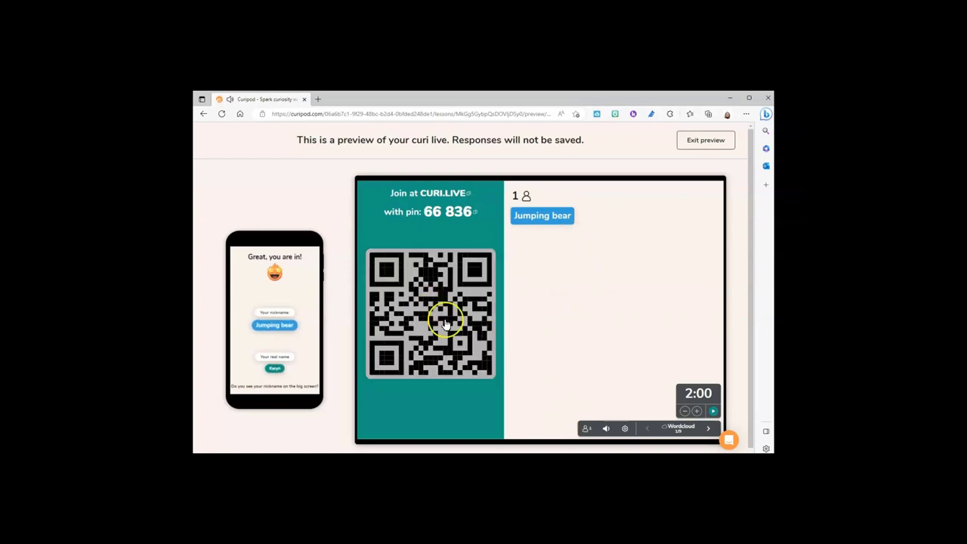
left_click(587, 428)
left_click(606, 429)
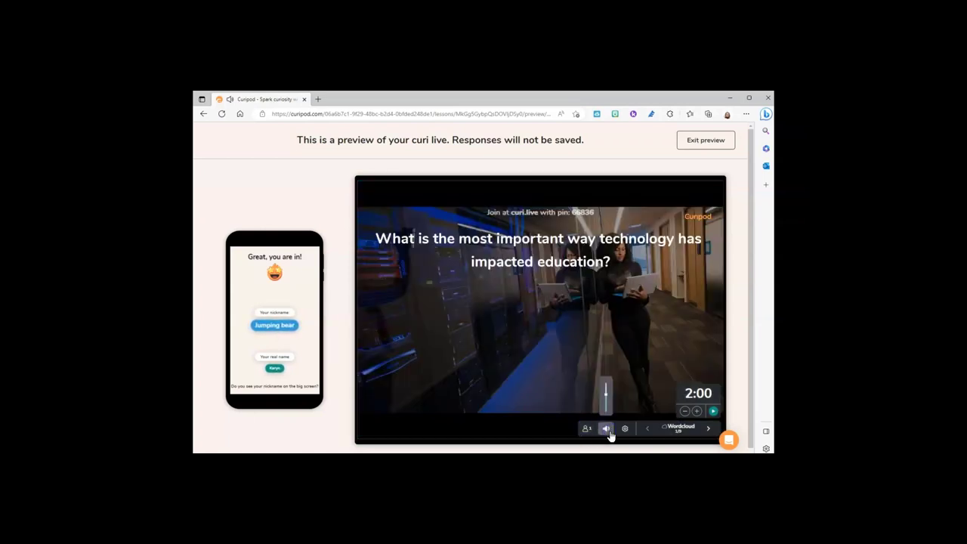
left_click(624, 429)
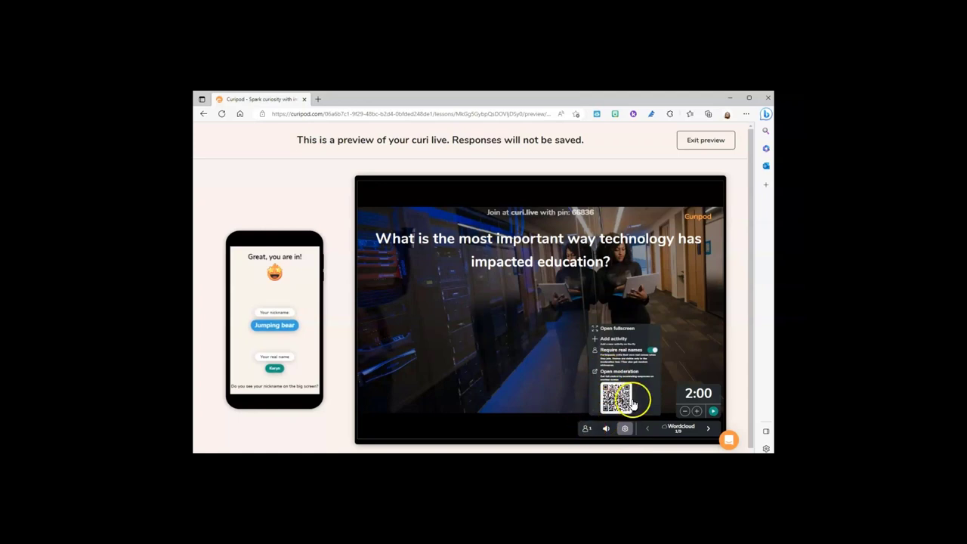
left_click(602, 428)
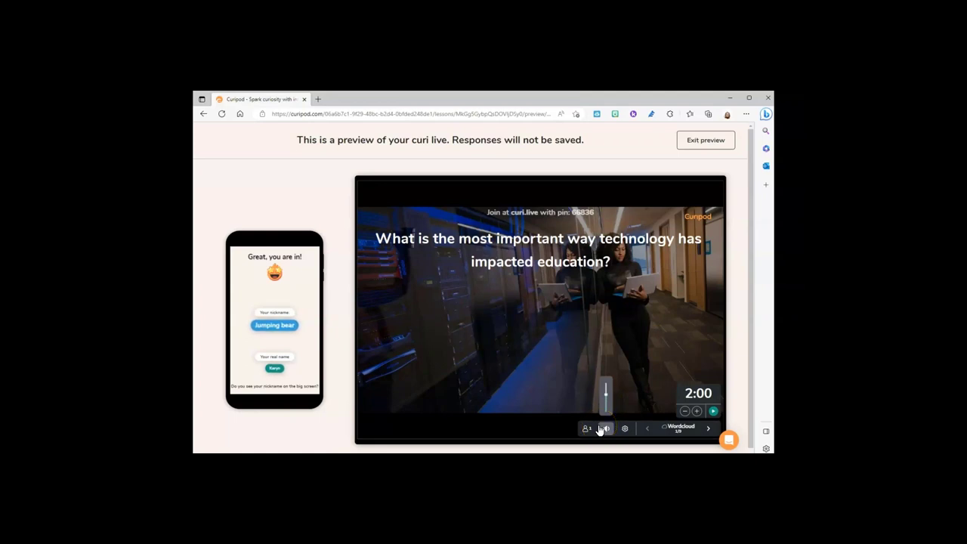
left_click(605, 429)
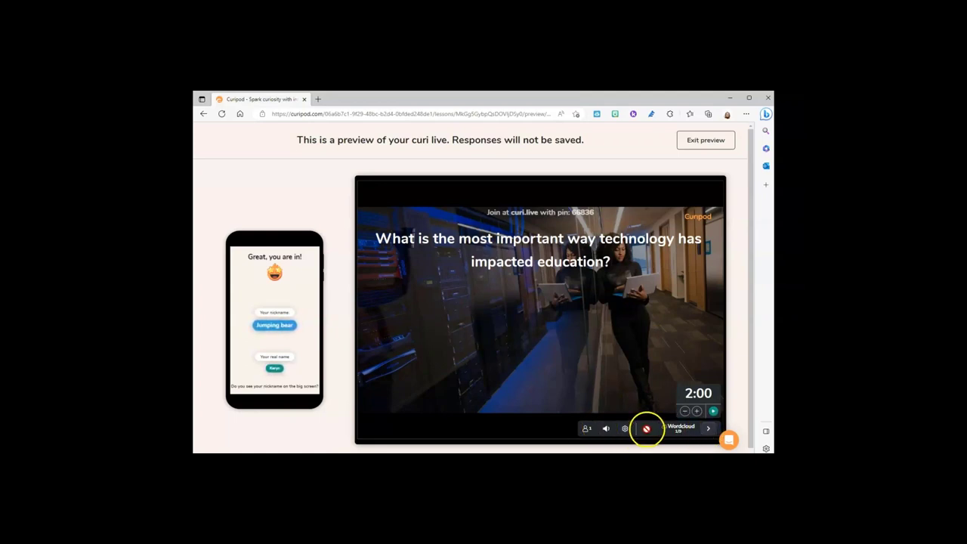
Step: Start the word-cloud timer, stop it early, and show the empty word cloud results
left_click(714, 413)
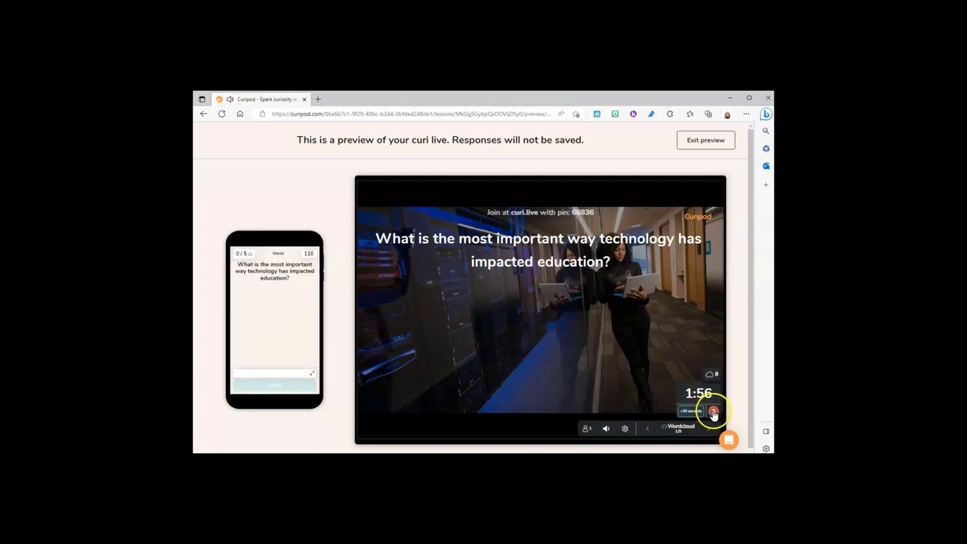
left_click(713, 414)
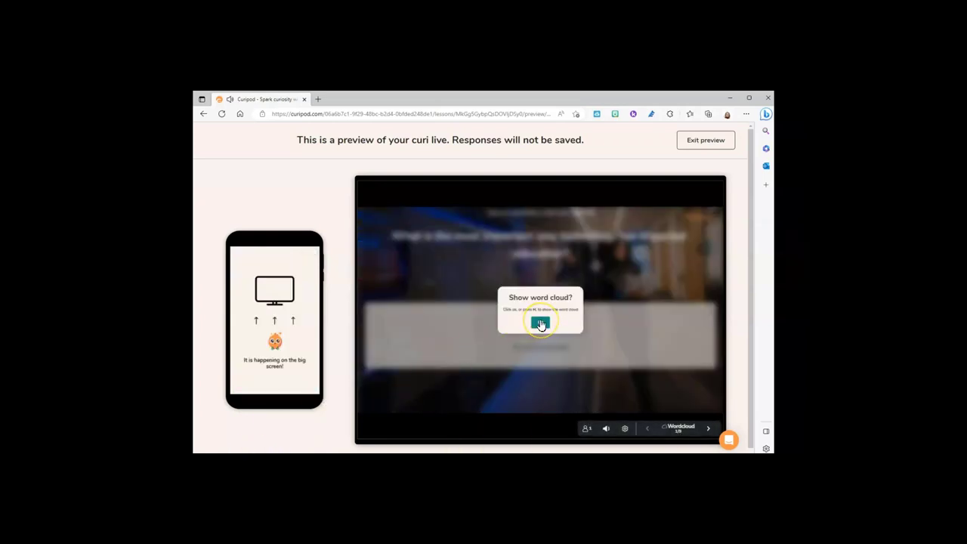
left_click(540, 324)
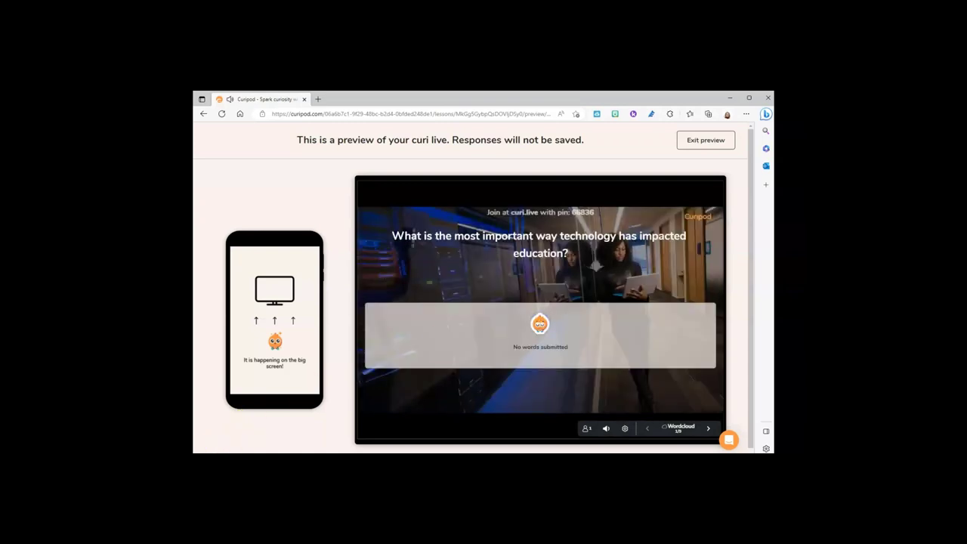